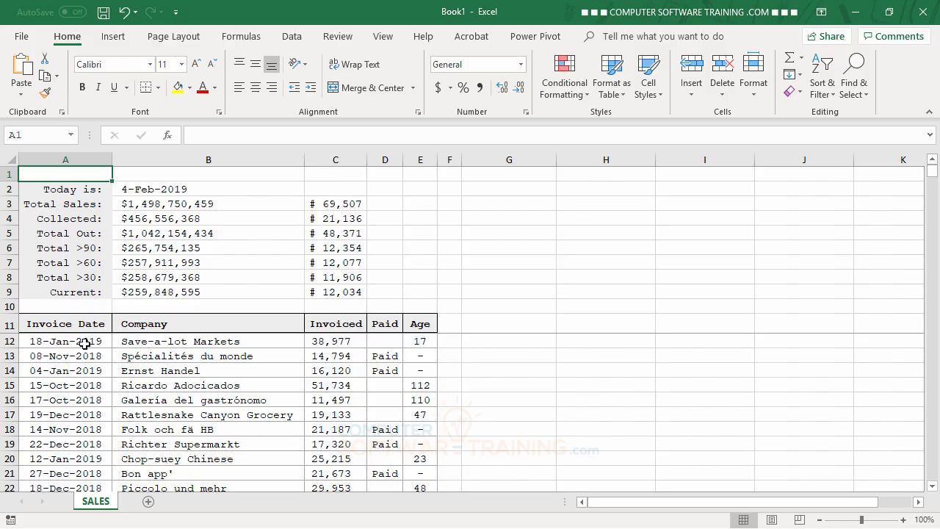
Select all invoice records below the header row, columns A to E, from A12 down to the last row.
left_click(55, 342)
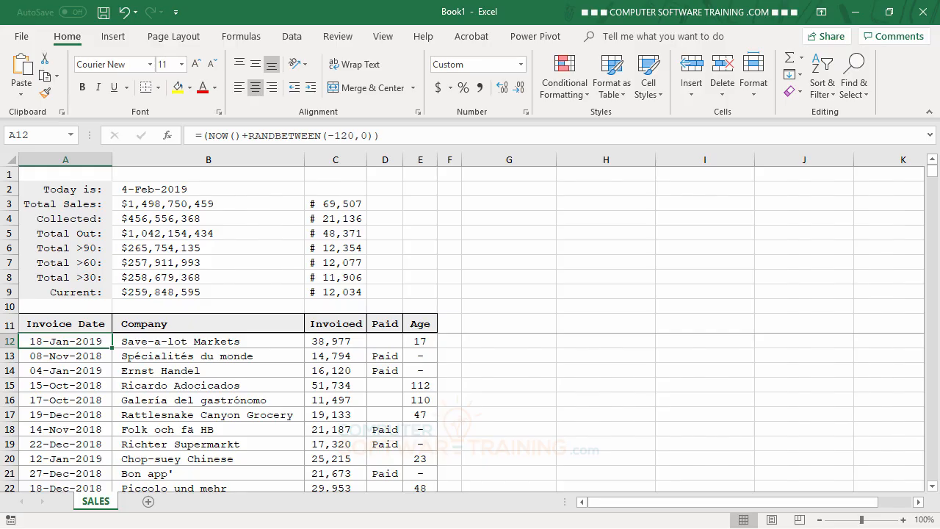
key("ctrl+shift+Right")
key("ctrl+shift+Down")
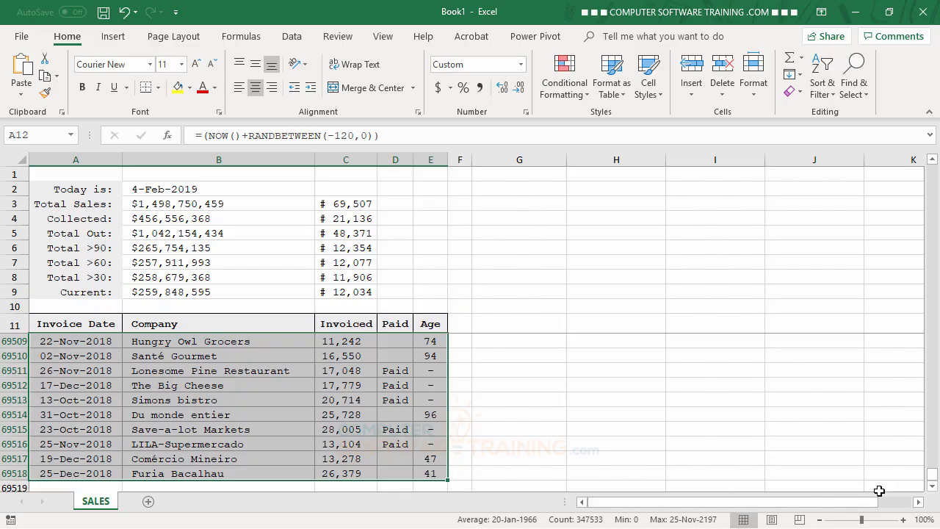
mouse_move(933, 484)
left_mouse_down()
mouse_move(934, 158)
mouse_move(931, 176)
left_mouse_up()
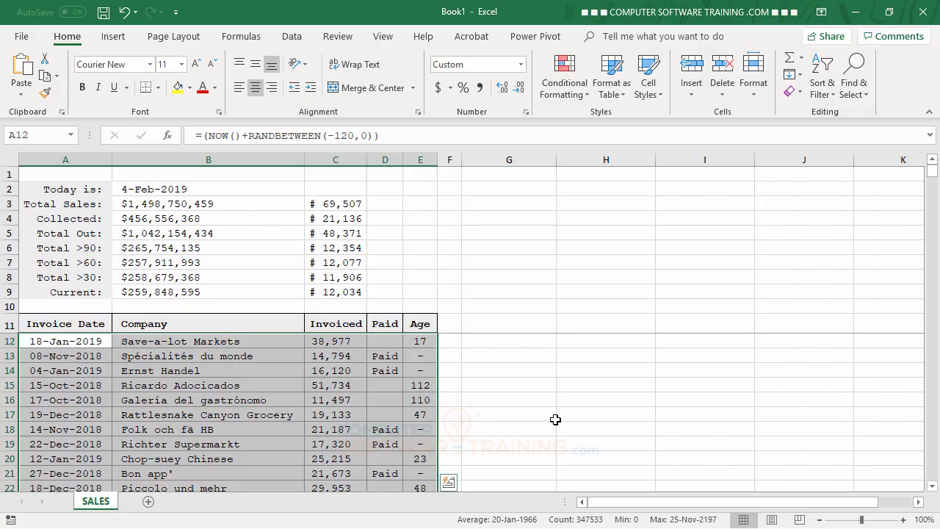
scroll(556, 419, "down", 1)
scroll(556, 420, "down", 2)
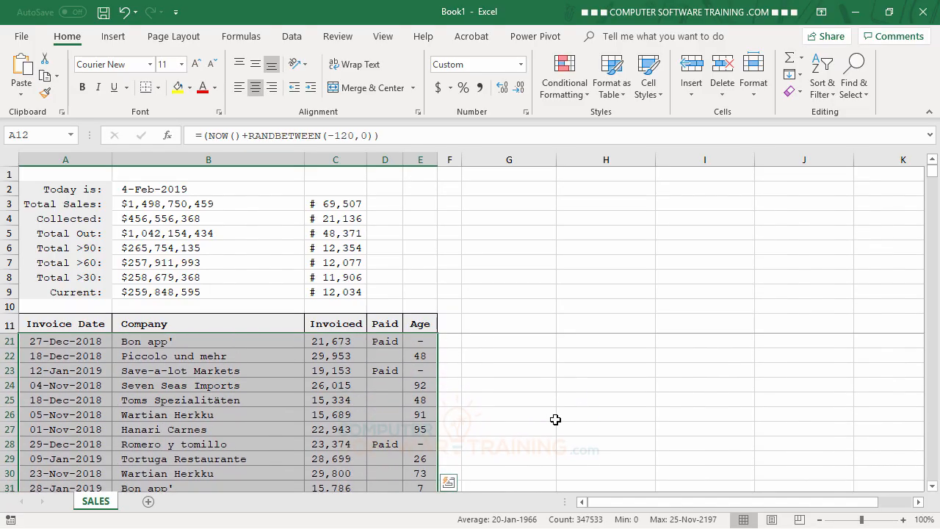
scroll(556, 419, "up", 2)
scroll(555, 420, "up", 1)
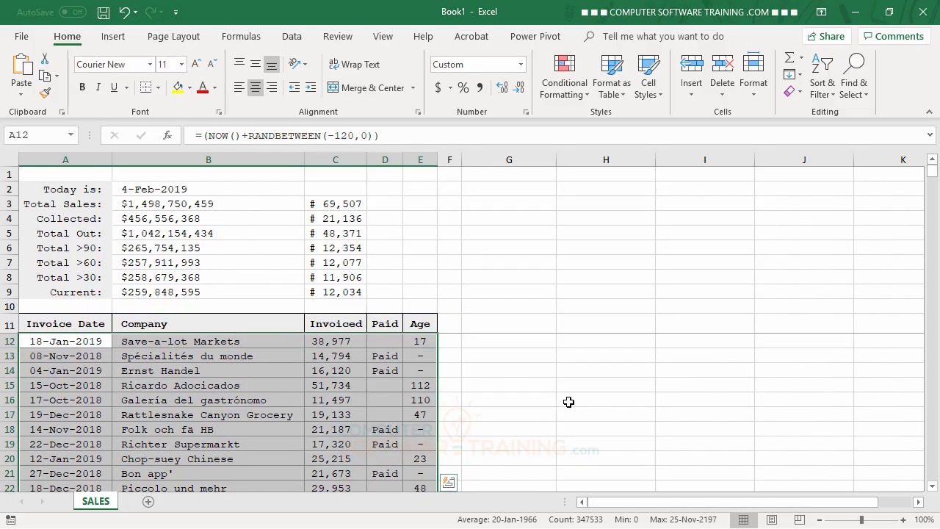
left_click(385, 36)
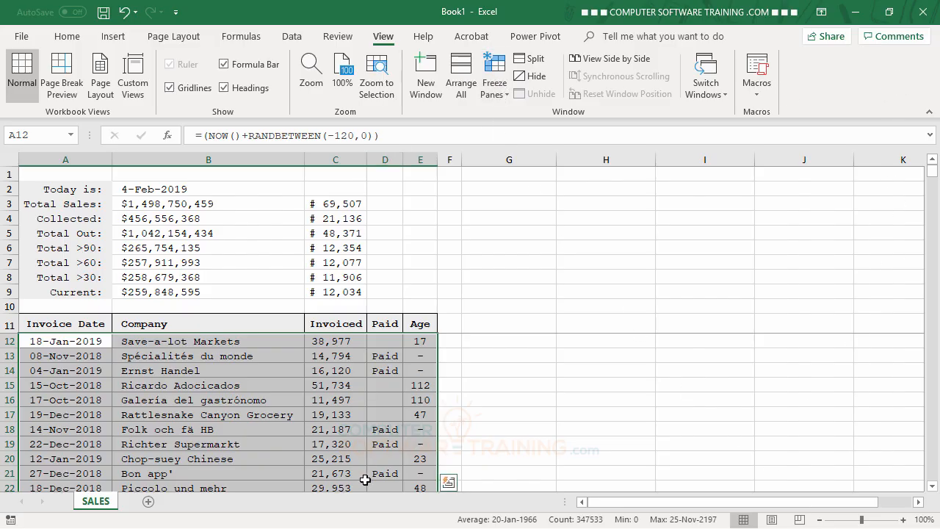
left_click(75, 37)
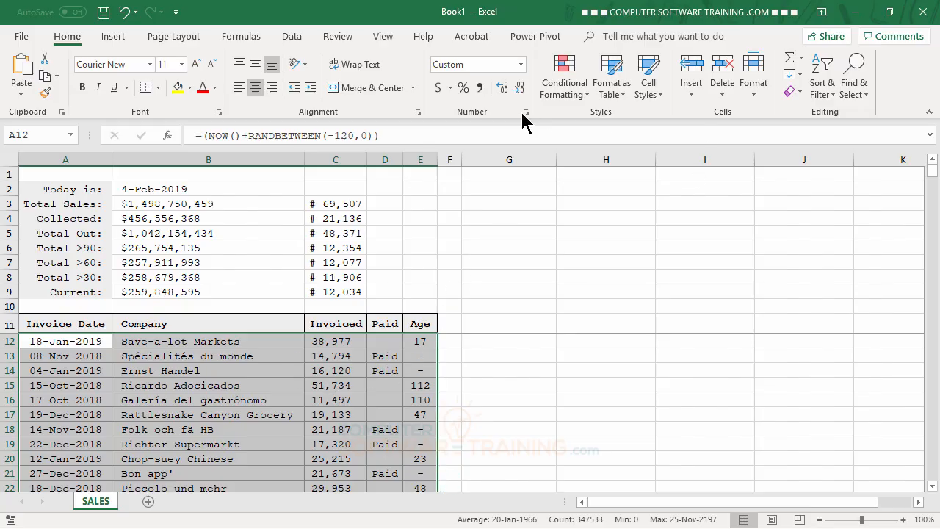
Start a new formula-based conditional formatting rule for the selected records with the formula =$D12="Paid".
left_click(569, 96)
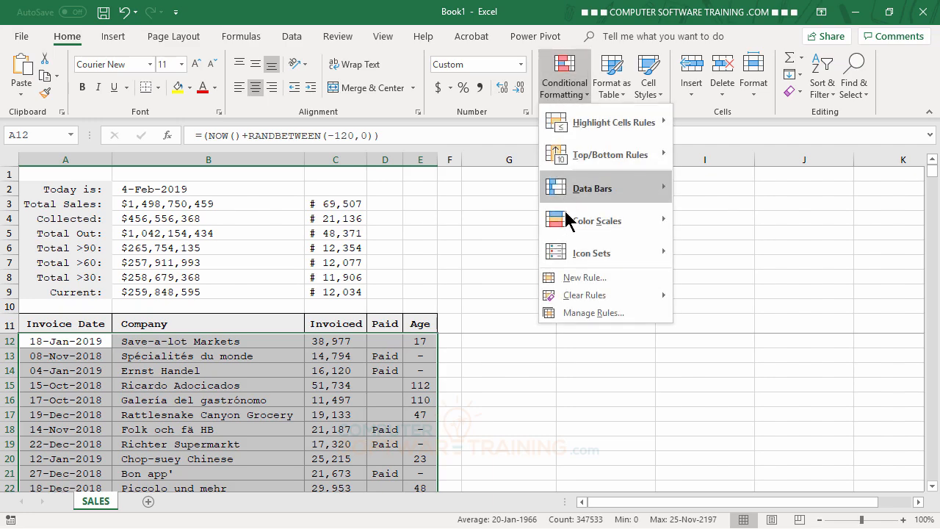
left_click(586, 283)
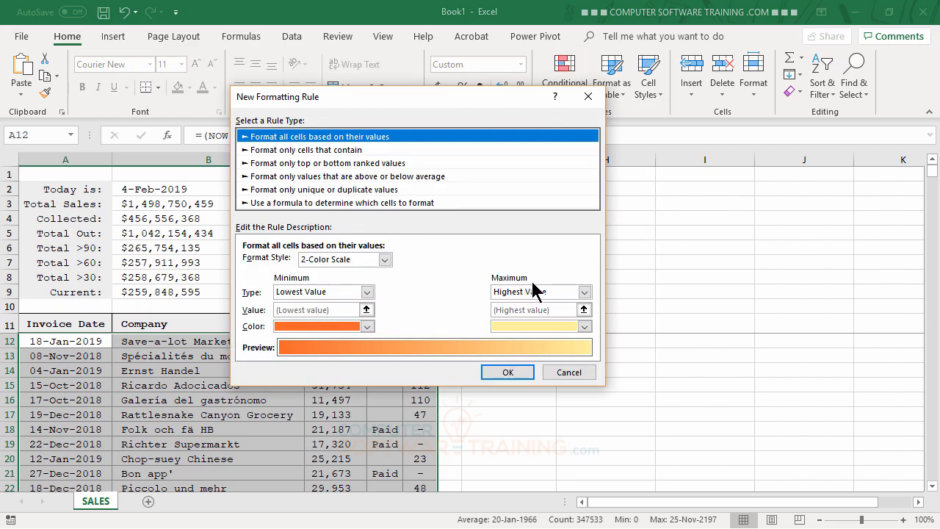
left_click(327, 205)
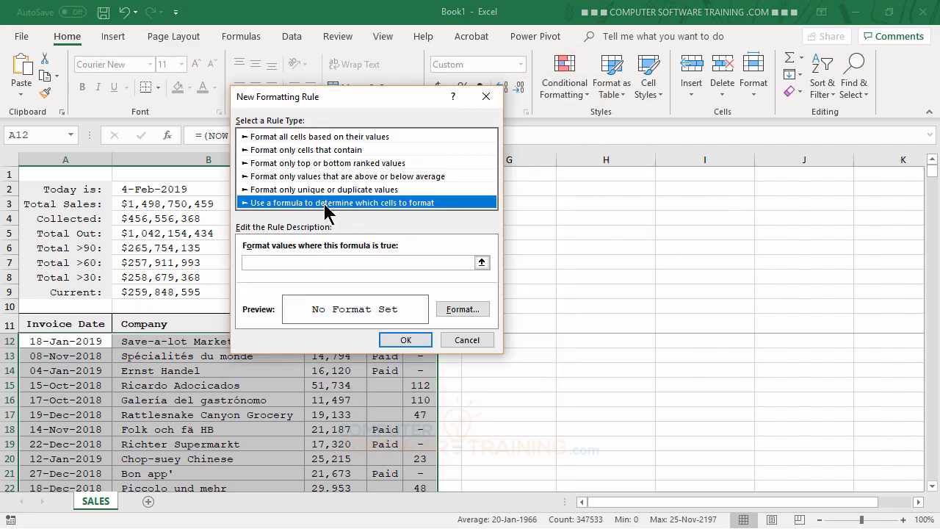
left_click(278, 263)
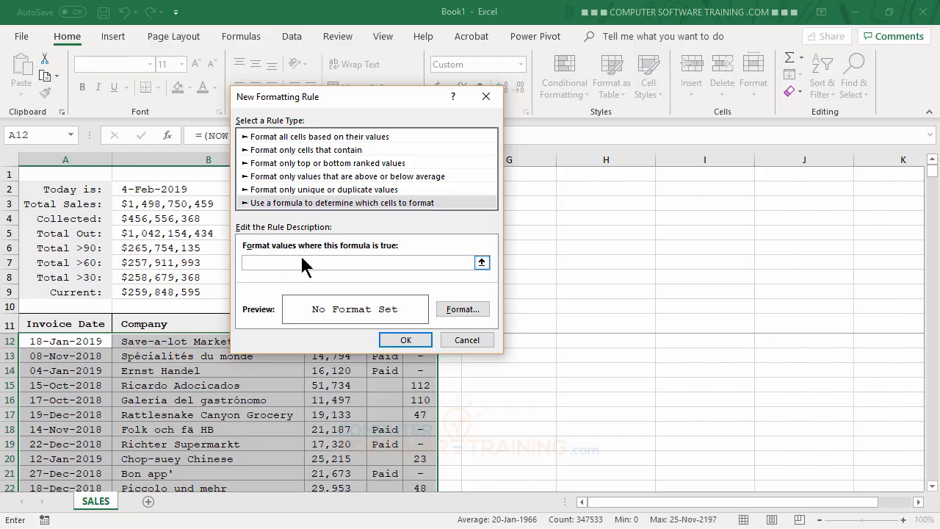
type("=$D12=\"Paid")
Set the Paid rule's font format to italic with the darkest gray shade of the white theme color.
left_click(465, 310)
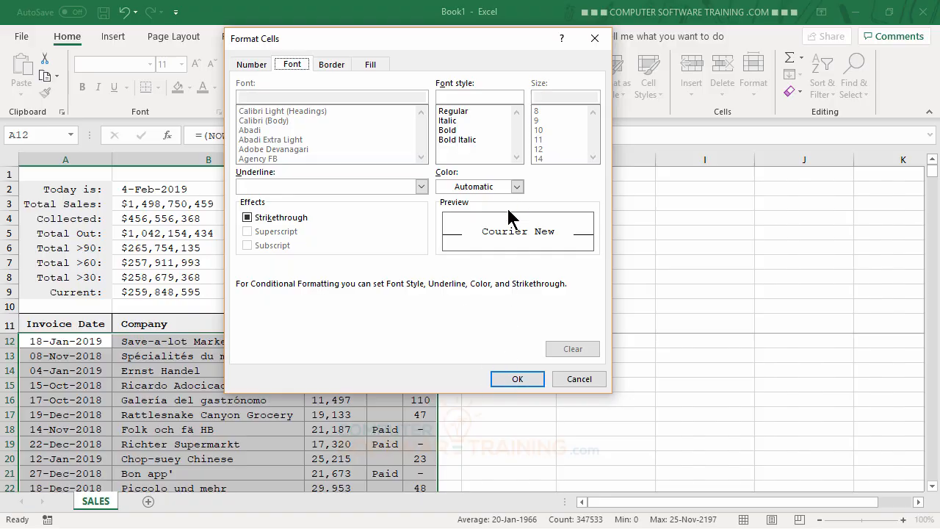
left_click(451, 120)
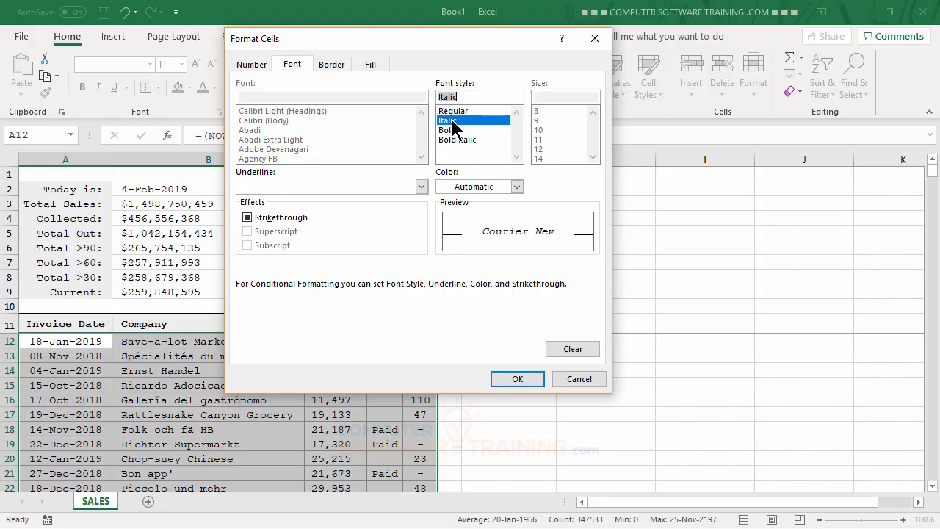
left_click(517, 186)
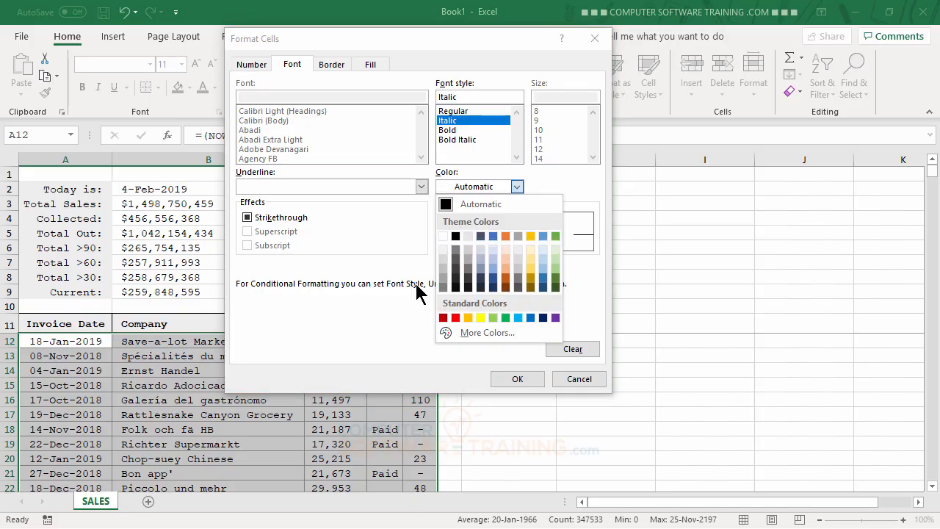
left_click(442, 279)
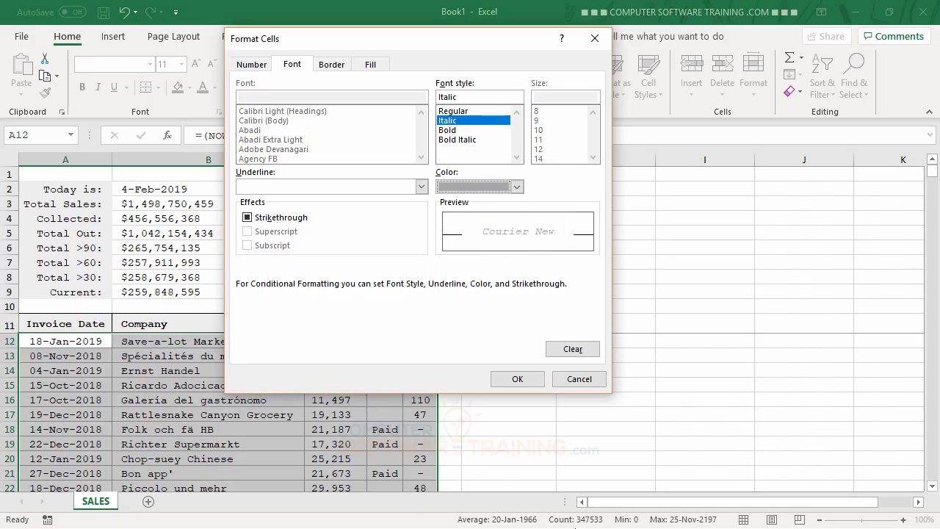
left_click(519, 186)
left_click(444, 287)
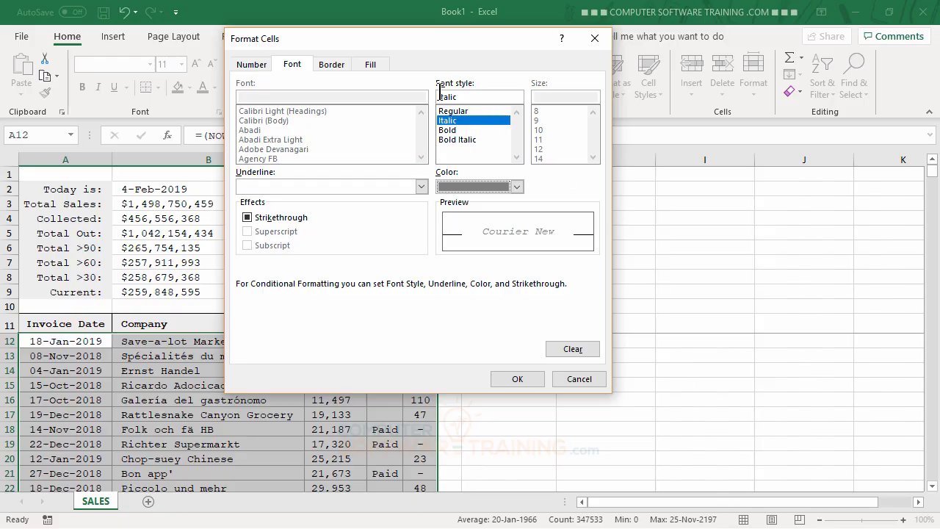
Give the Paid rule the lightest green background fill and apply the rule to the records.
left_click(371, 66)
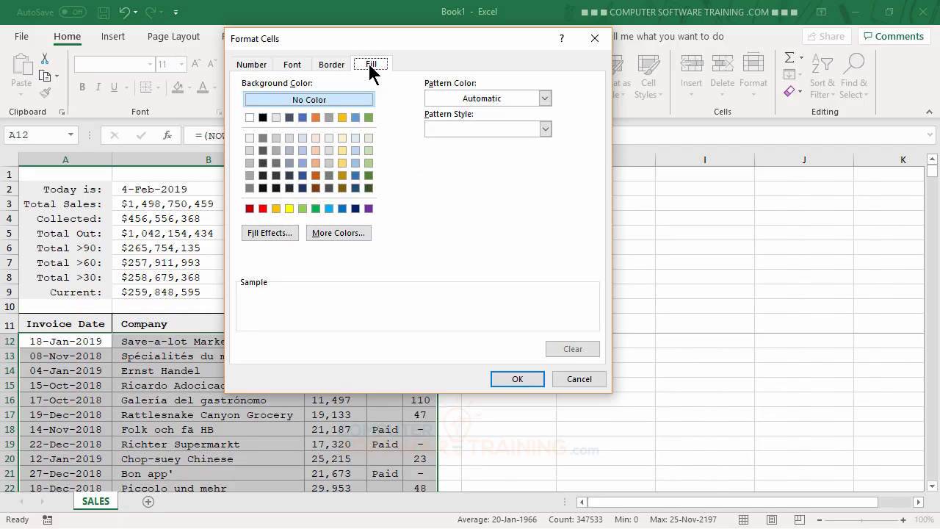
left_click(367, 138)
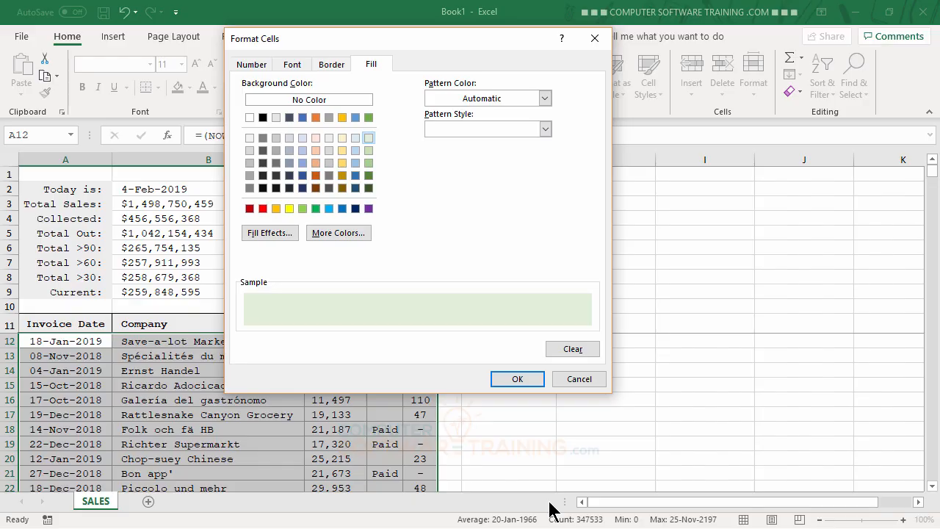
left_click(523, 379)
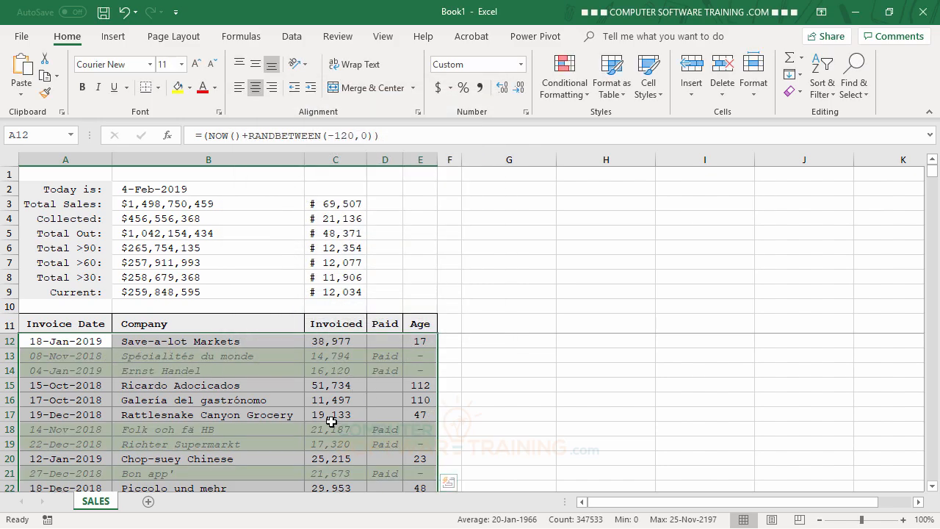
scroll(585, 369, "down", 6)
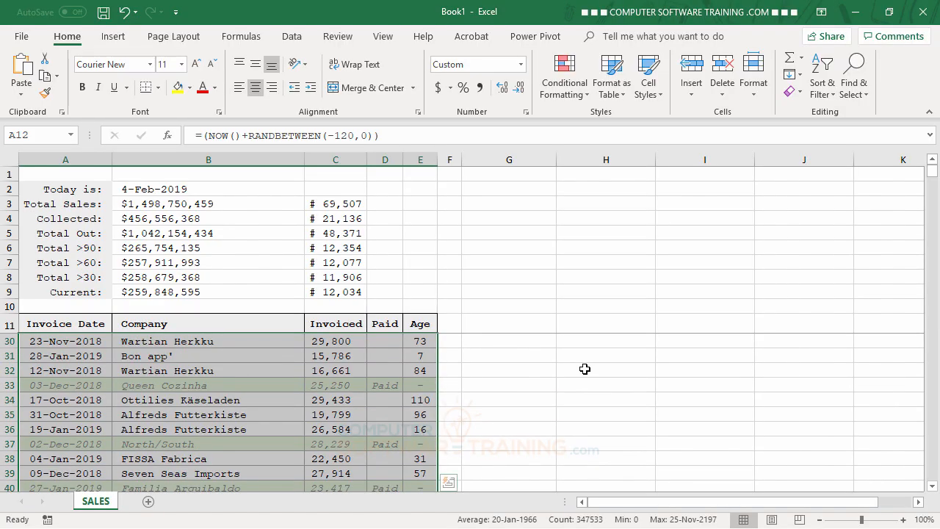
scroll(585, 369, "up", 6)
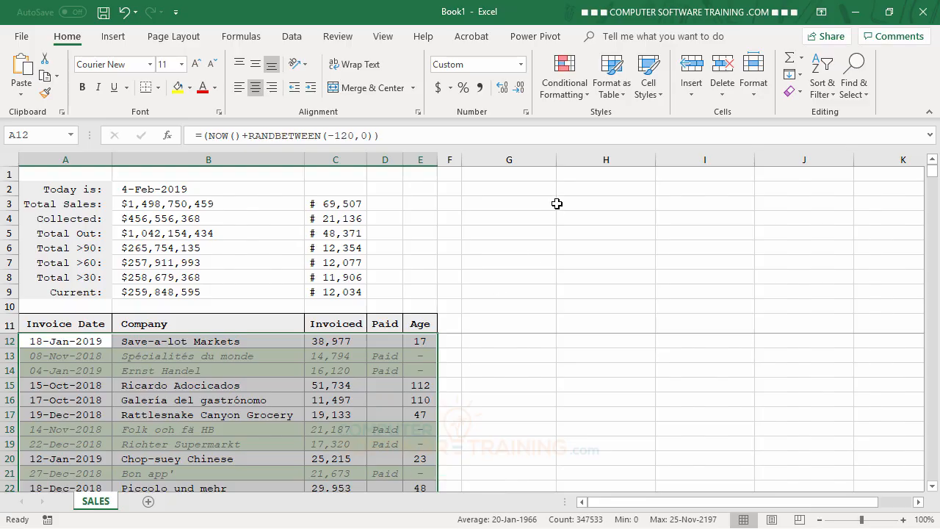
Create a second formula-based conditional formatting rule for the same records with the formula =$E12>=90.
left_click(567, 94)
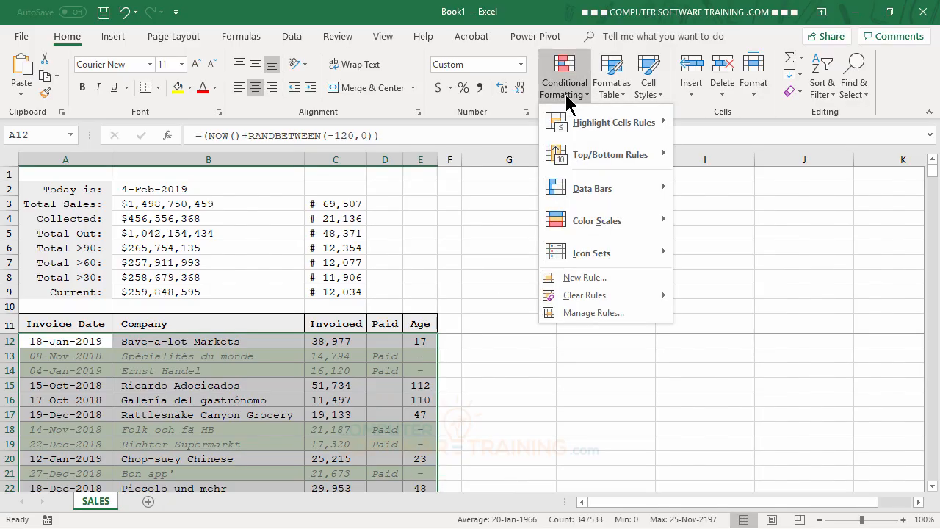
left_click(601, 282)
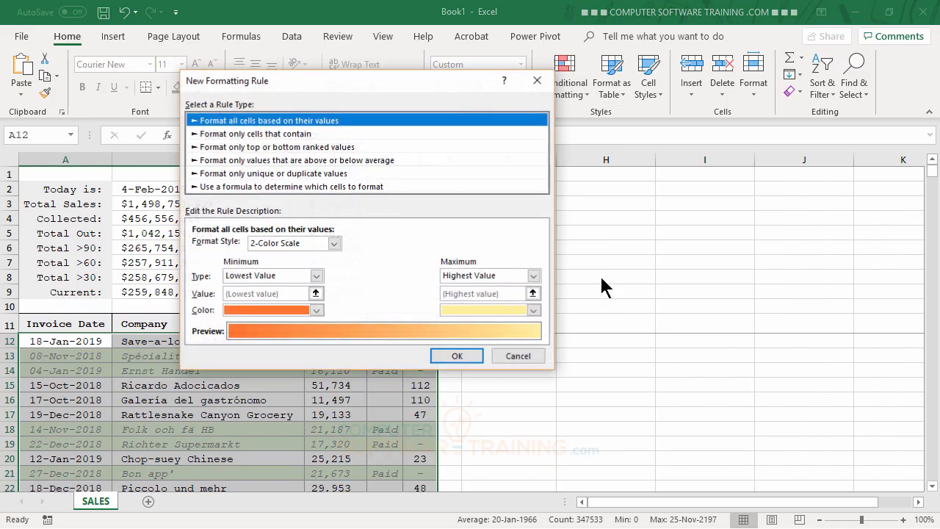
left_click(230, 188)
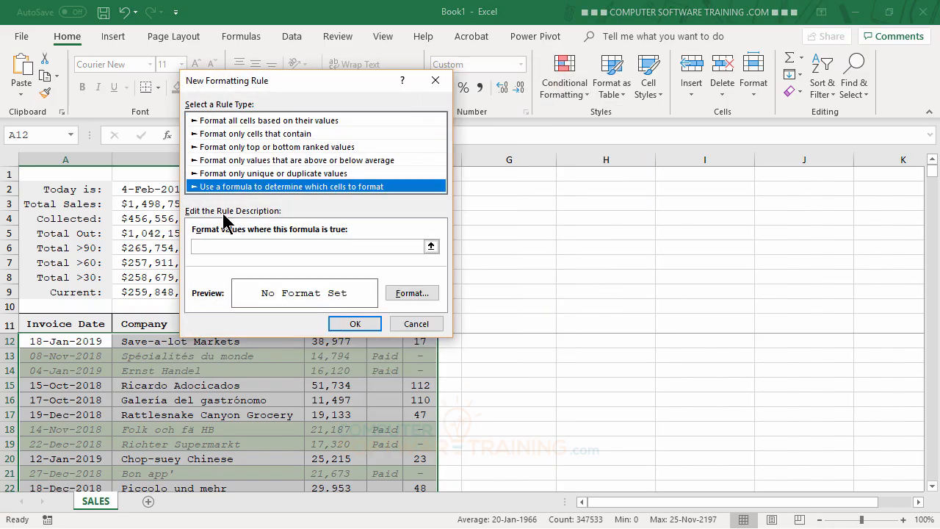
left_click(221, 250)
left_click(222, 248)
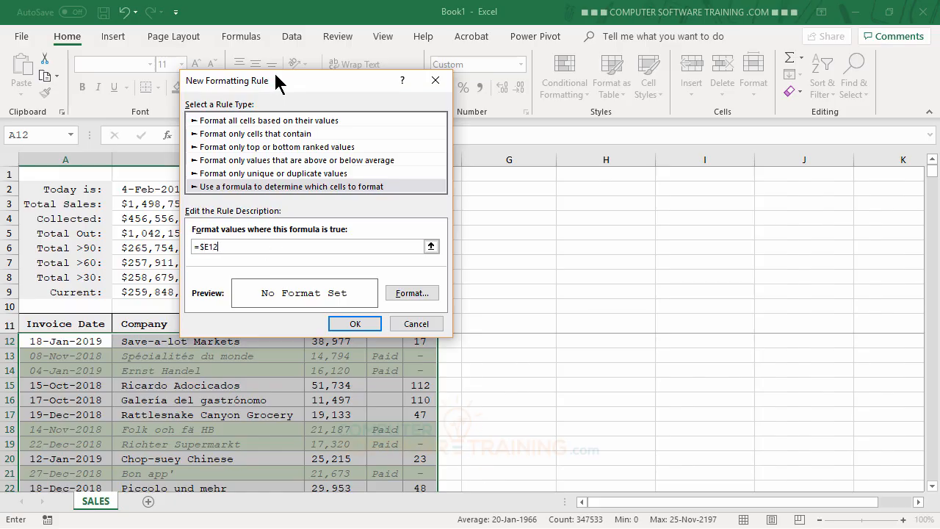
left_click_drag(361, 80, 671, 56)
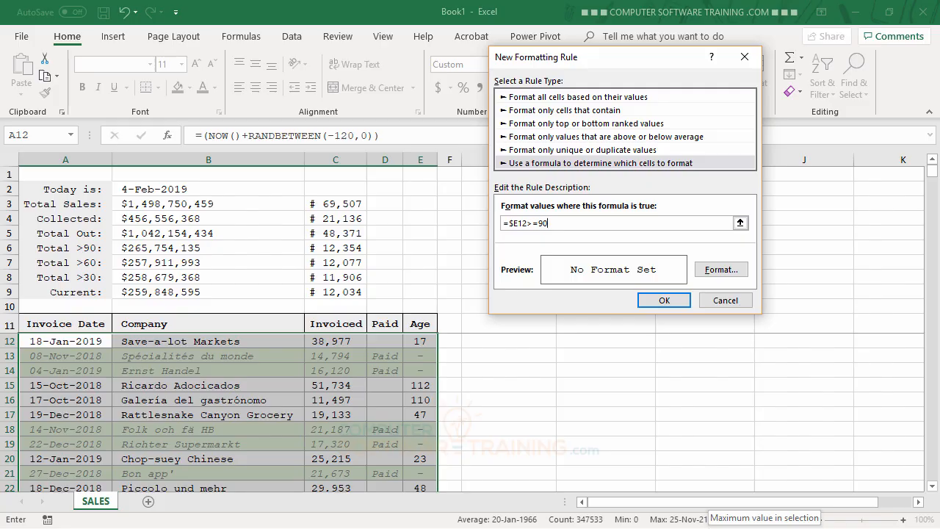
Give the 90-day age rule the lightest orange background fill, apply it and deselect the records.
left_click(721, 270)
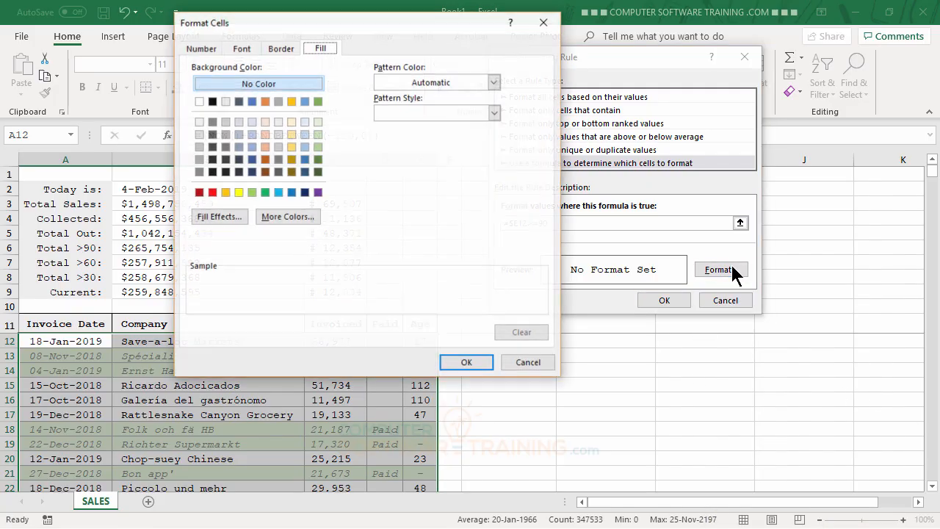
left_click(264, 121)
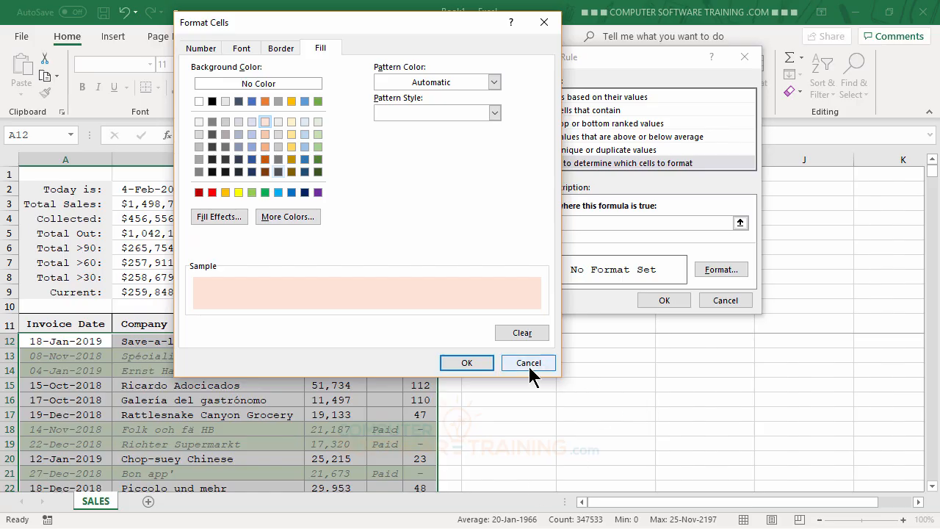
left_click(463, 365)
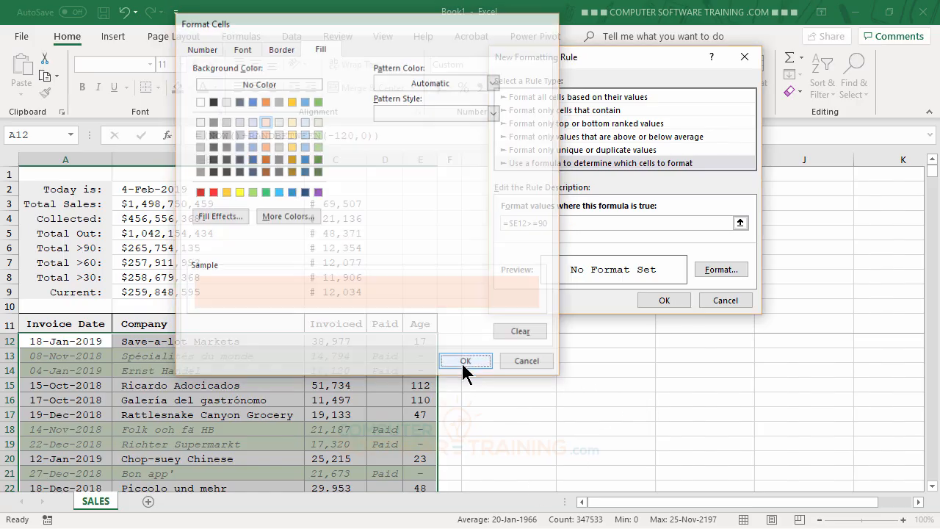
left_click(664, 300)
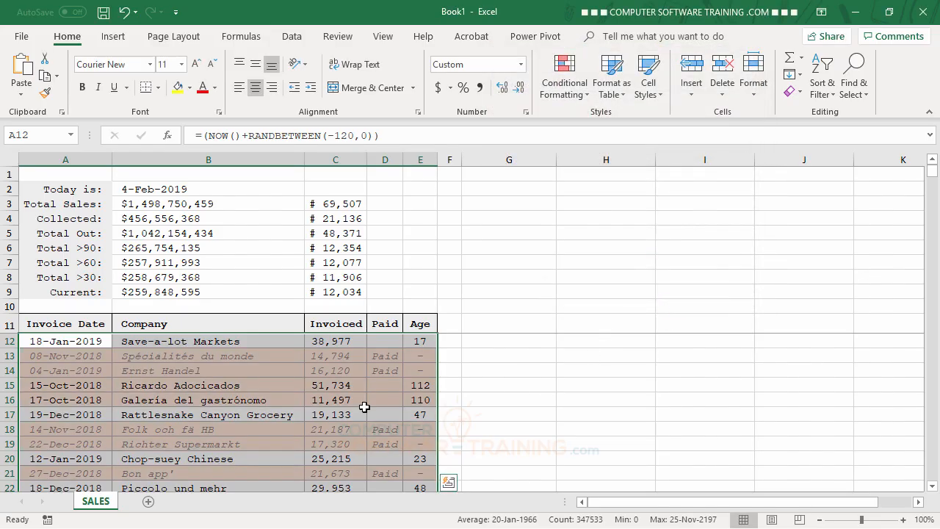
left_click(507, 414)
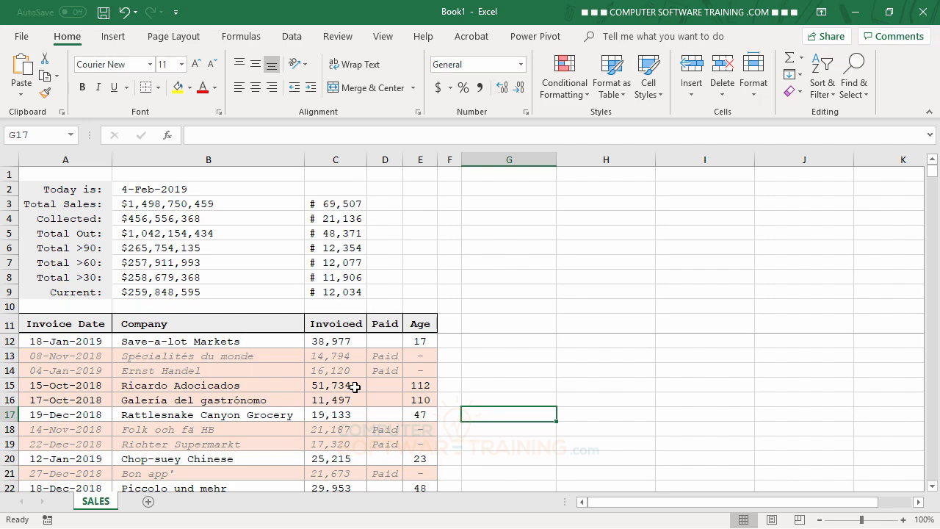
Reorder the invoice table's conditional formatting rules so =$E12>=90 comes below =$D12="Paid", and apply the new order.
left_click(341, 370)
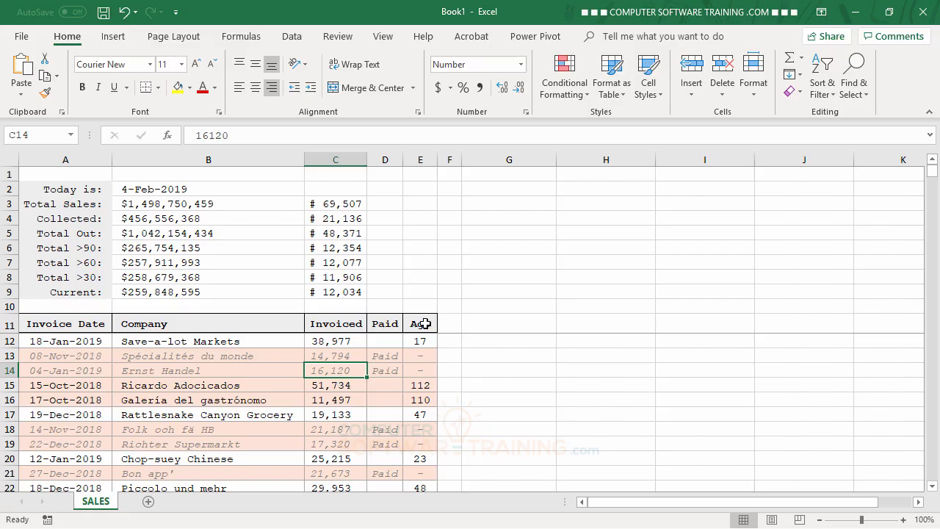
left_click(571, 92)
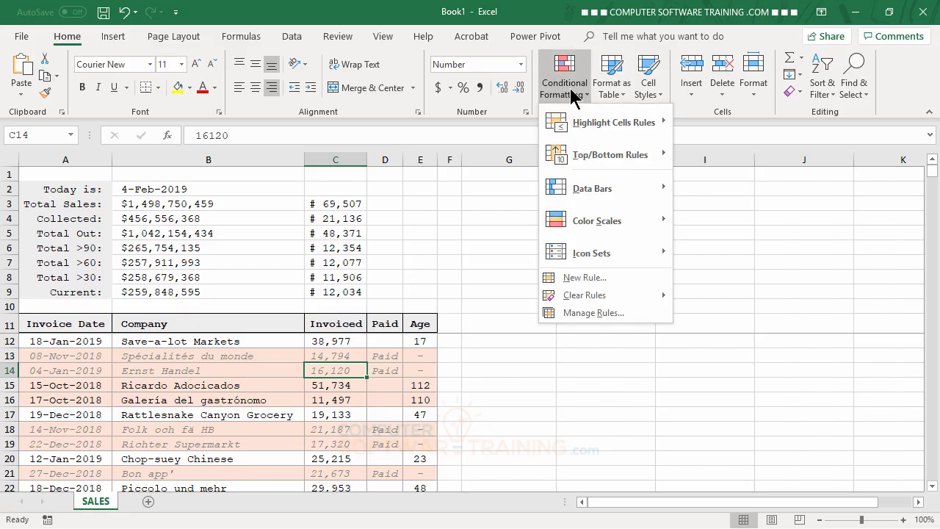
left_click(588, 313)
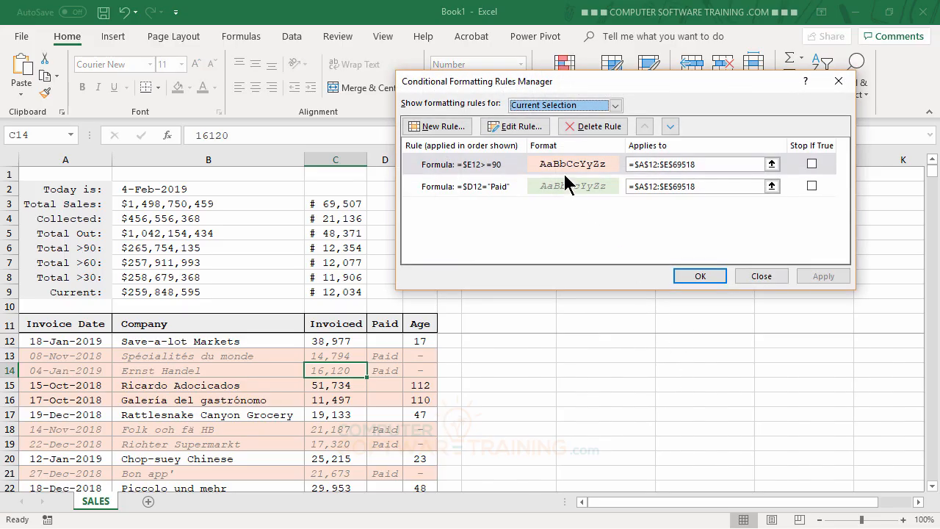
left_click(507, 169)
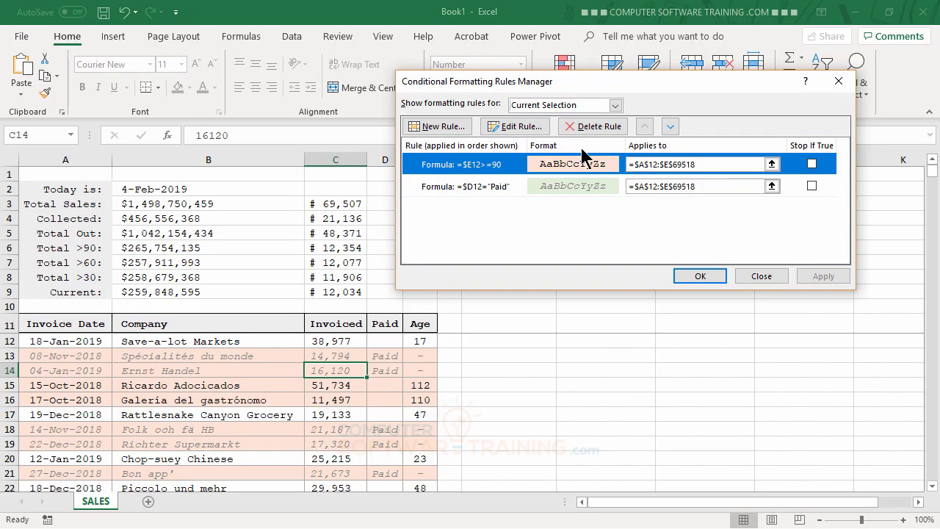
left_click(670, 127)
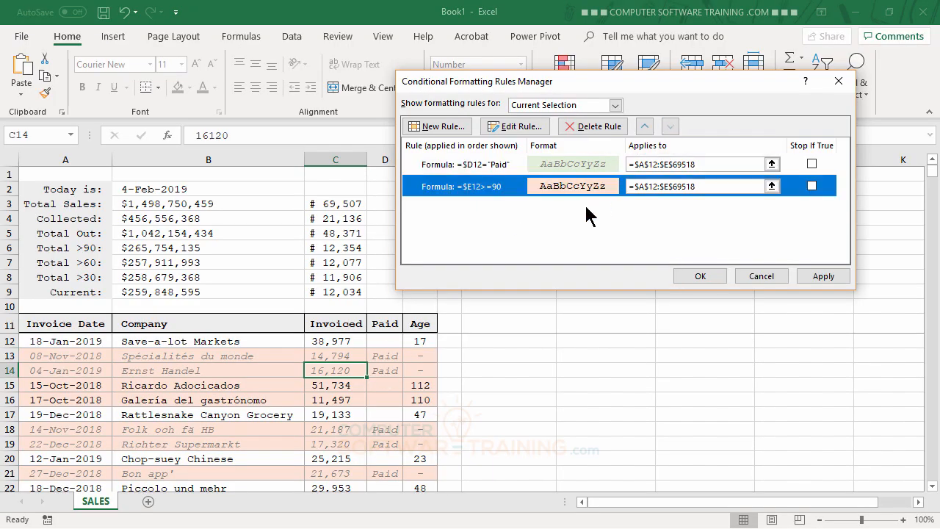
left_click(692, 277)
left_click(645, 397)
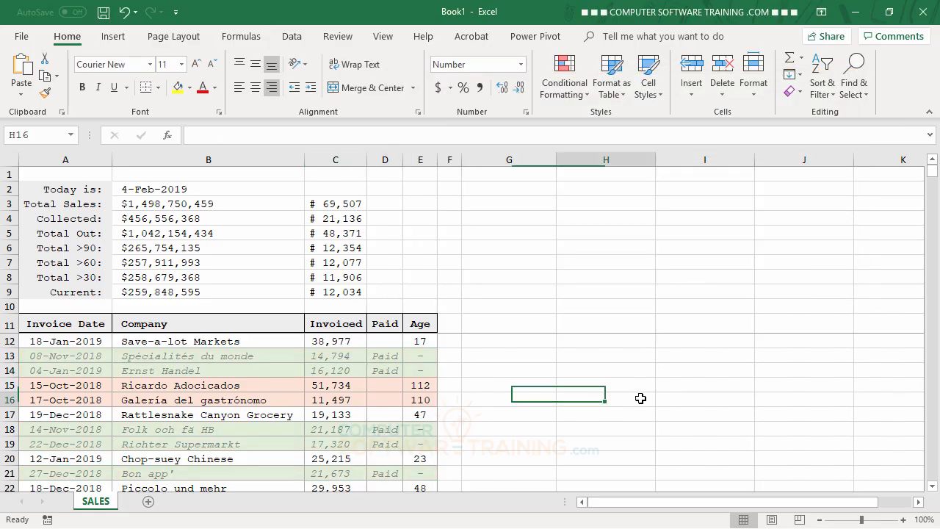
scroll(651, 395, "down", 4)
scroll(651, 395, "down", 3)
scroll(651, 394, "up", 4)
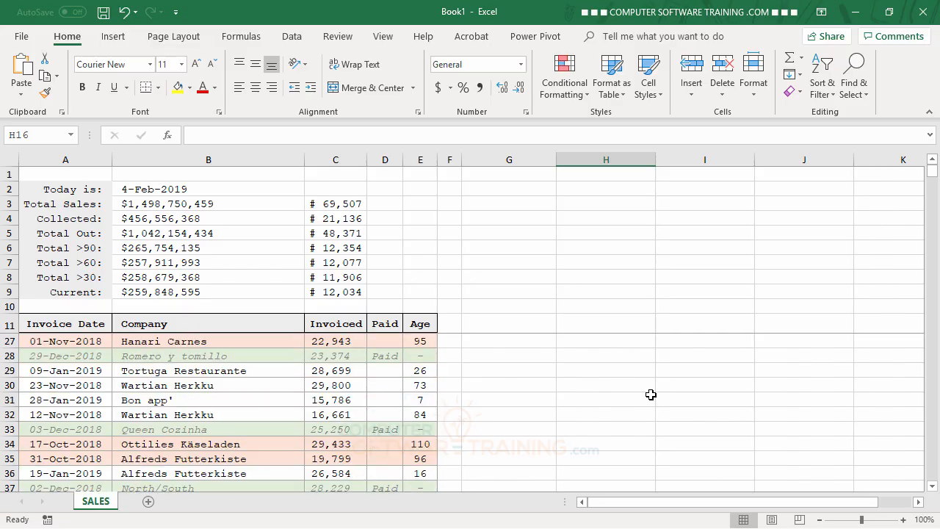
scroll(651, 395, "up", 1)
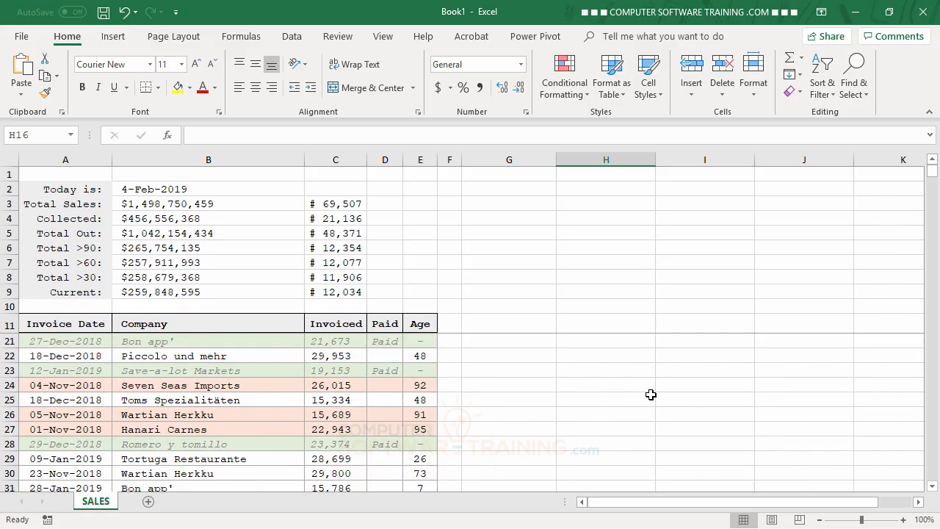